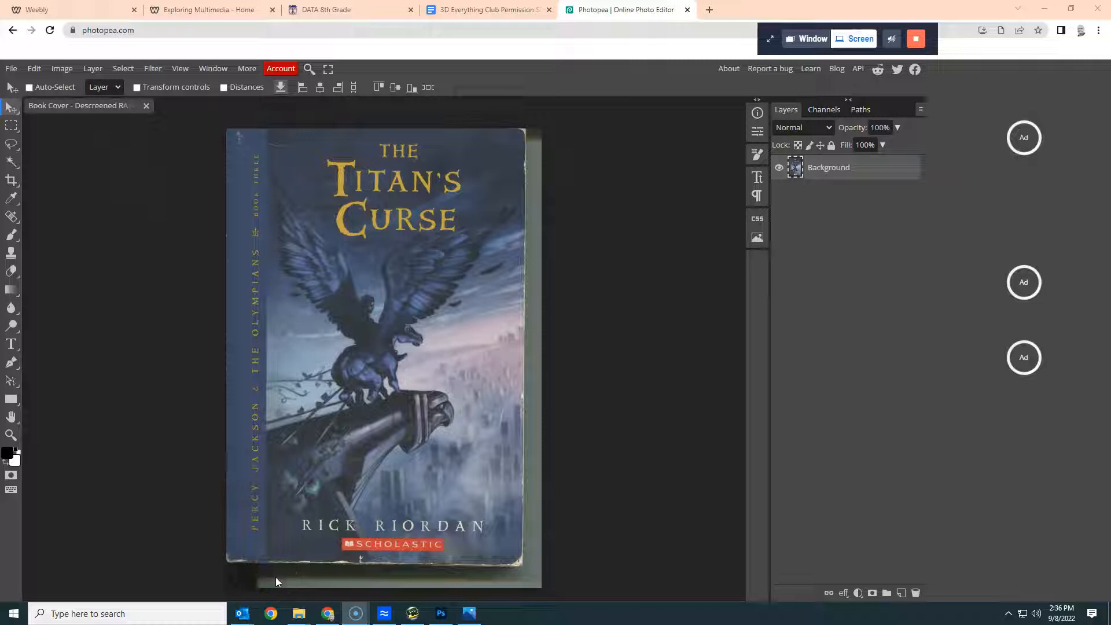
Step: Switch to Photoshop to compare the raw and descreened book cover scans, and return to Photopea
left_click(440, 617)
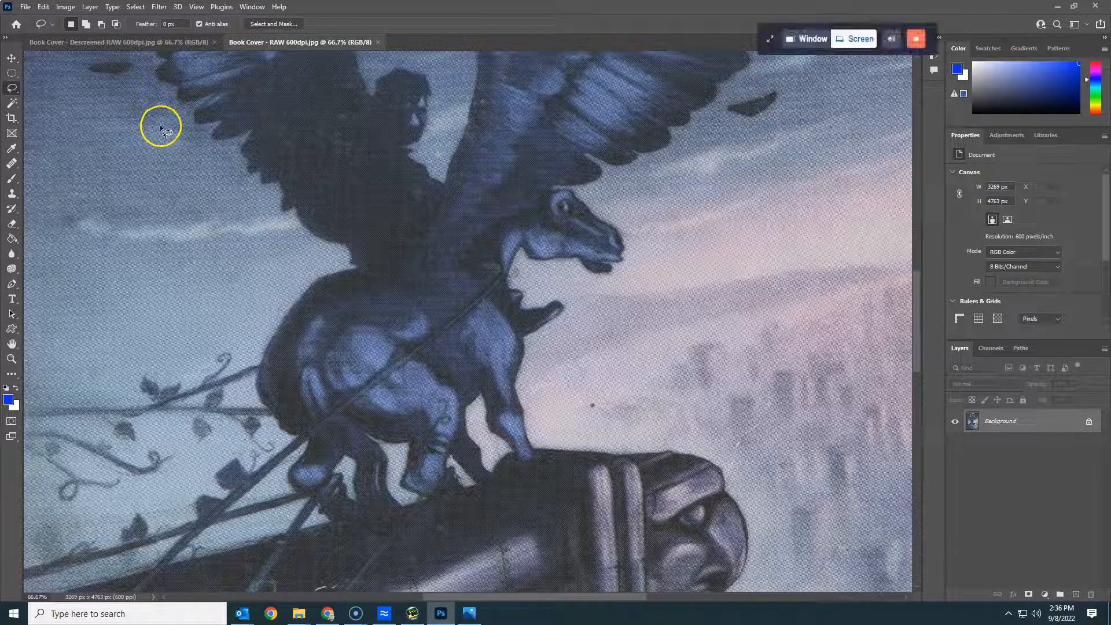
left_click(132, 46)
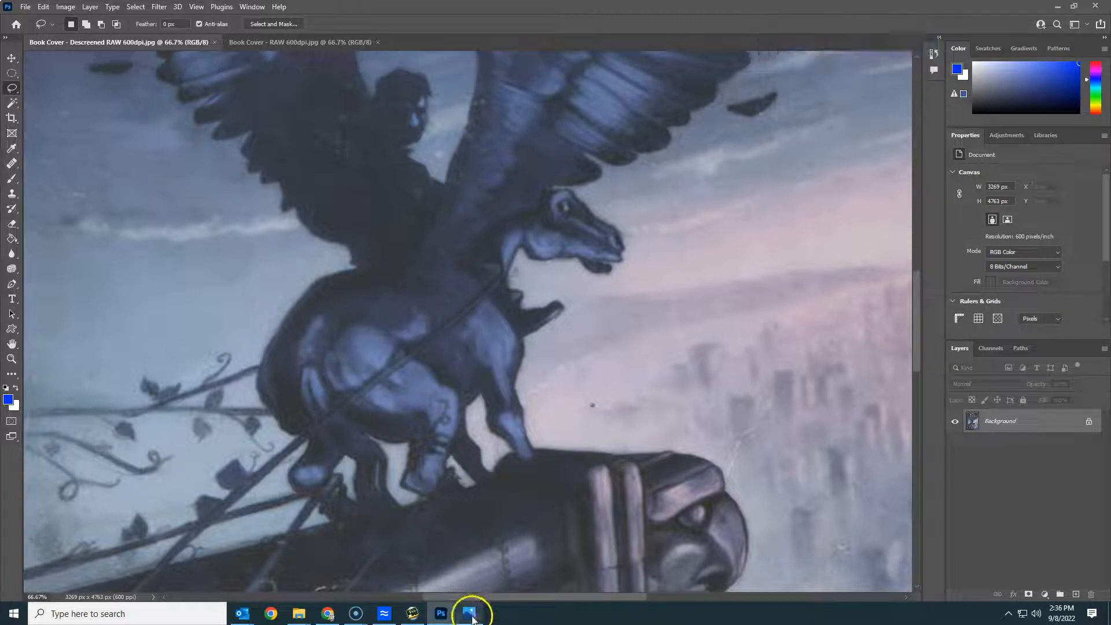
left_click(328, 616)
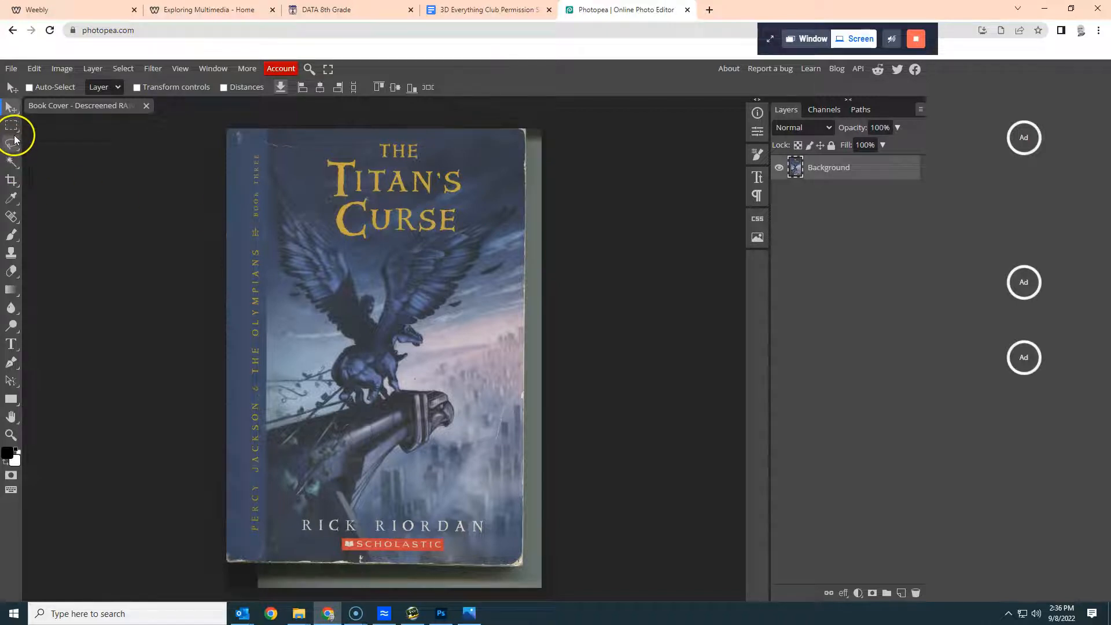
Step: Crop the scan to the book's edges at about 3084 by 4487 px, removing the surplus beside and below the cover
left_click(12, 182)
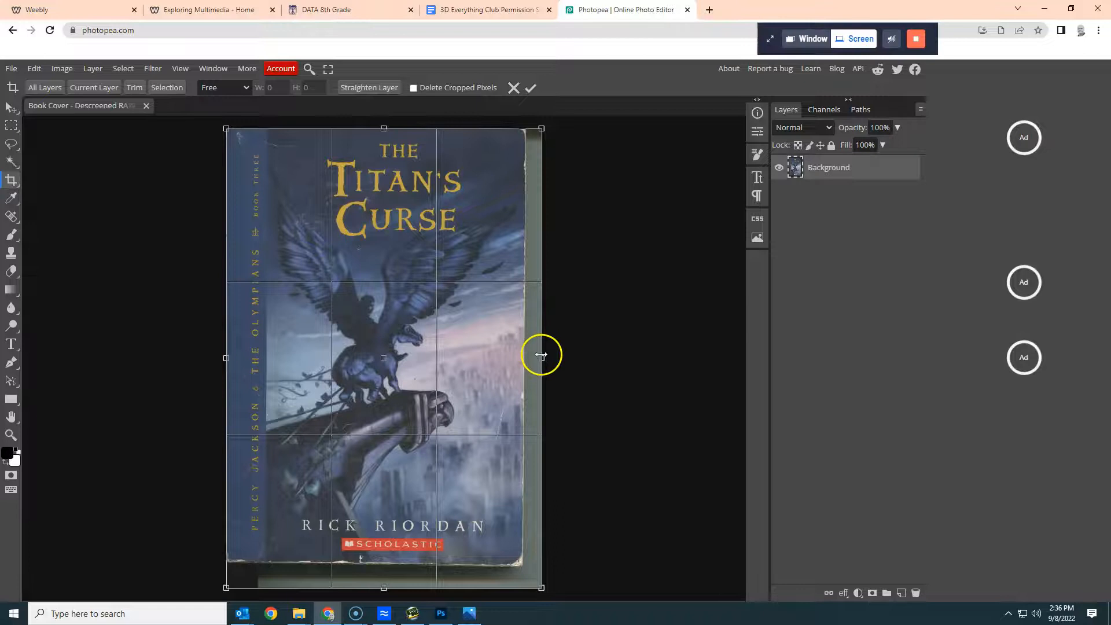
left_click_drag(541, 356, 524, 359)
left_click_drag(376, 586, 377, 561)
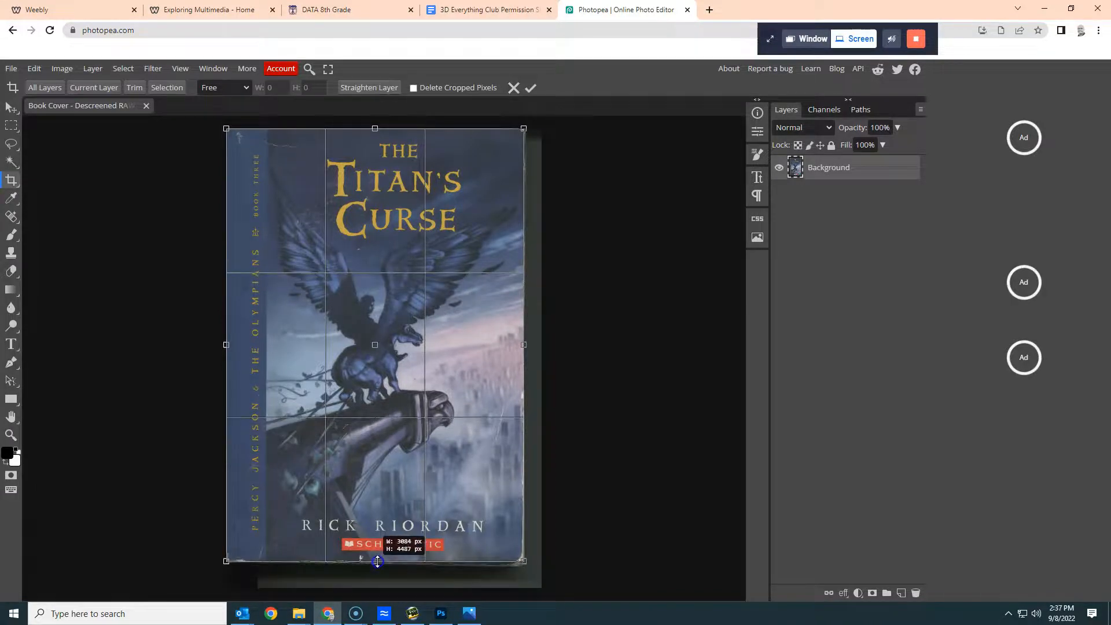
double_click(445, 346)
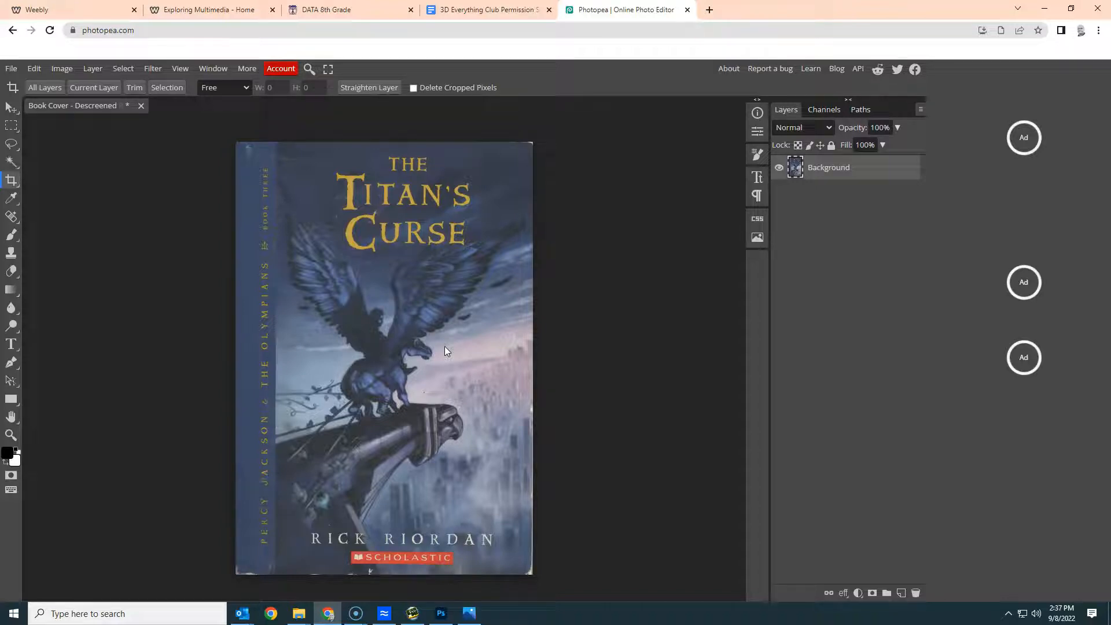
left_click(10, 181)
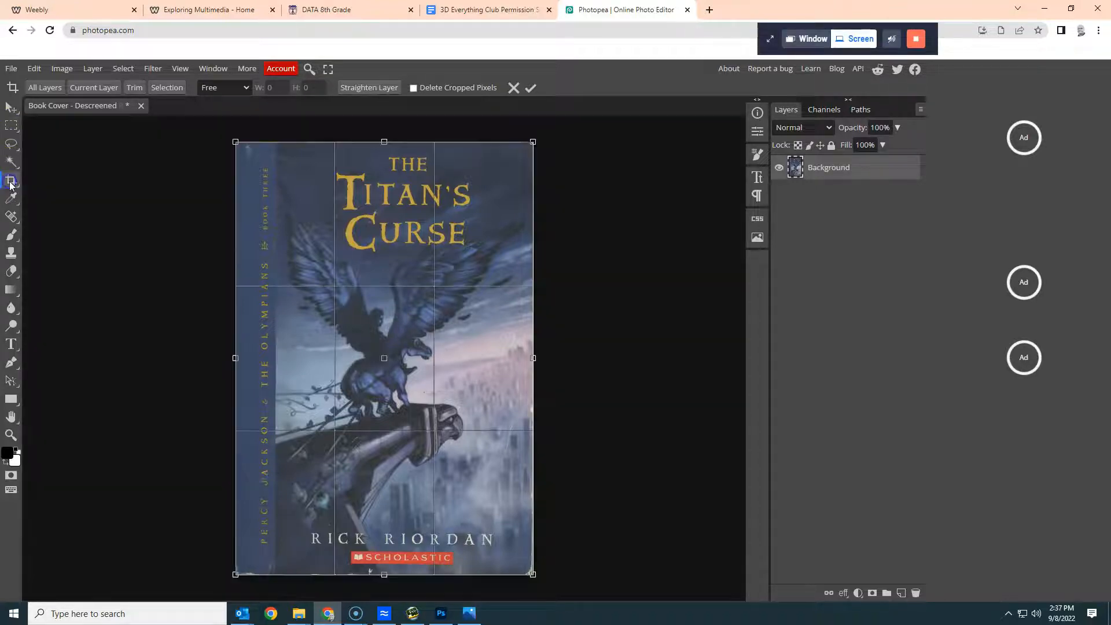
left_click(531, 88)
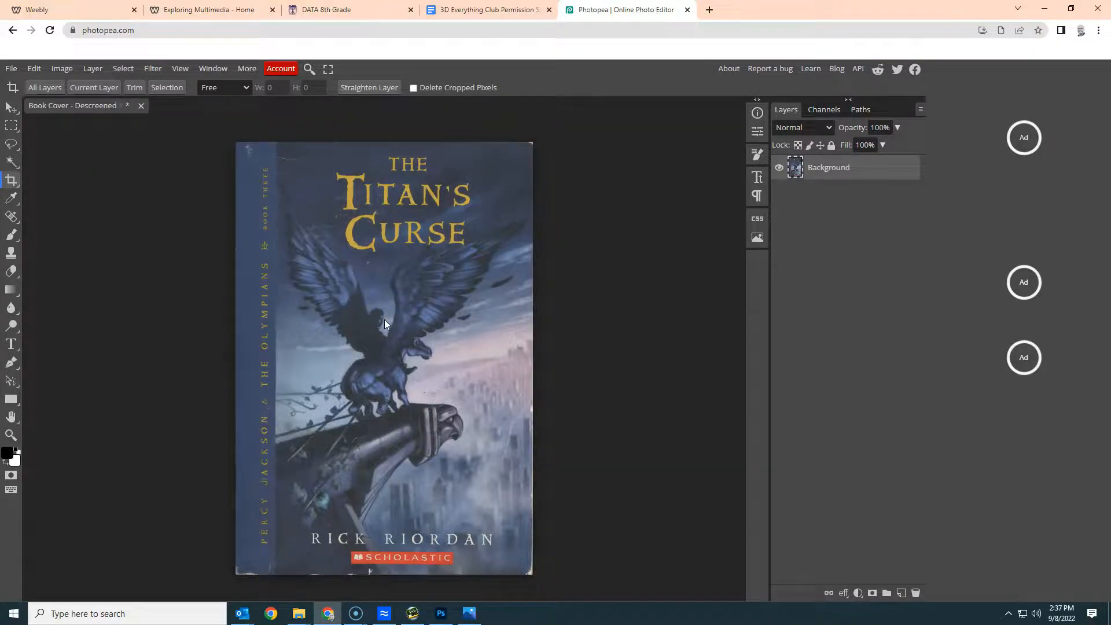
Step: Add a Levels adjustment layer above the background with black point 41, midtones 1.22 and white point 208
scroll(385, 319, "up", 5)
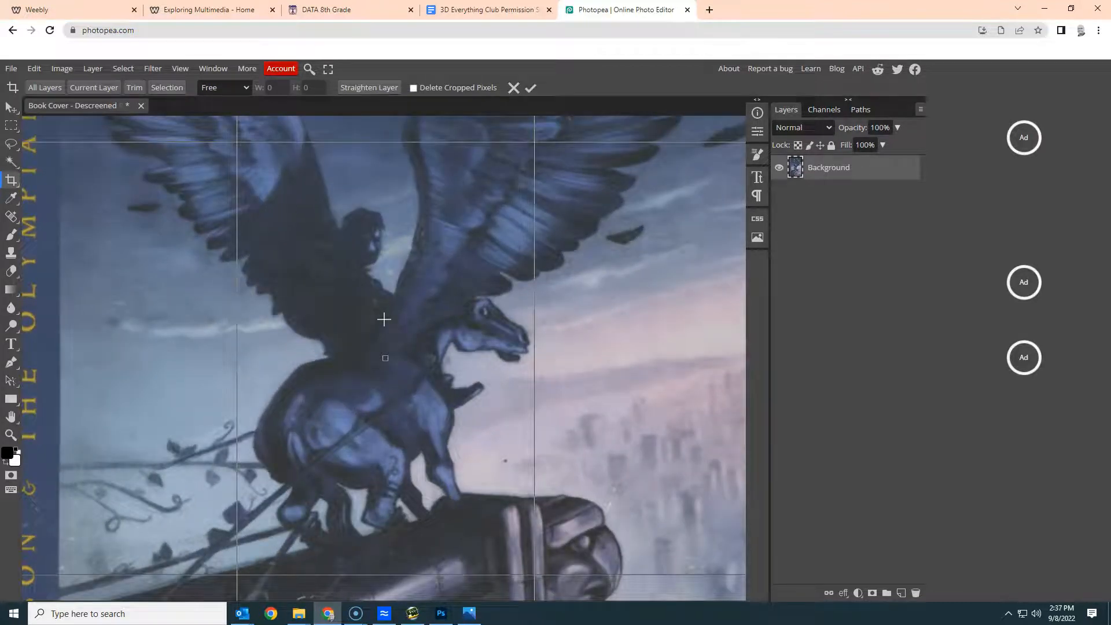
left_click_drag(372, 290, 399, 324)
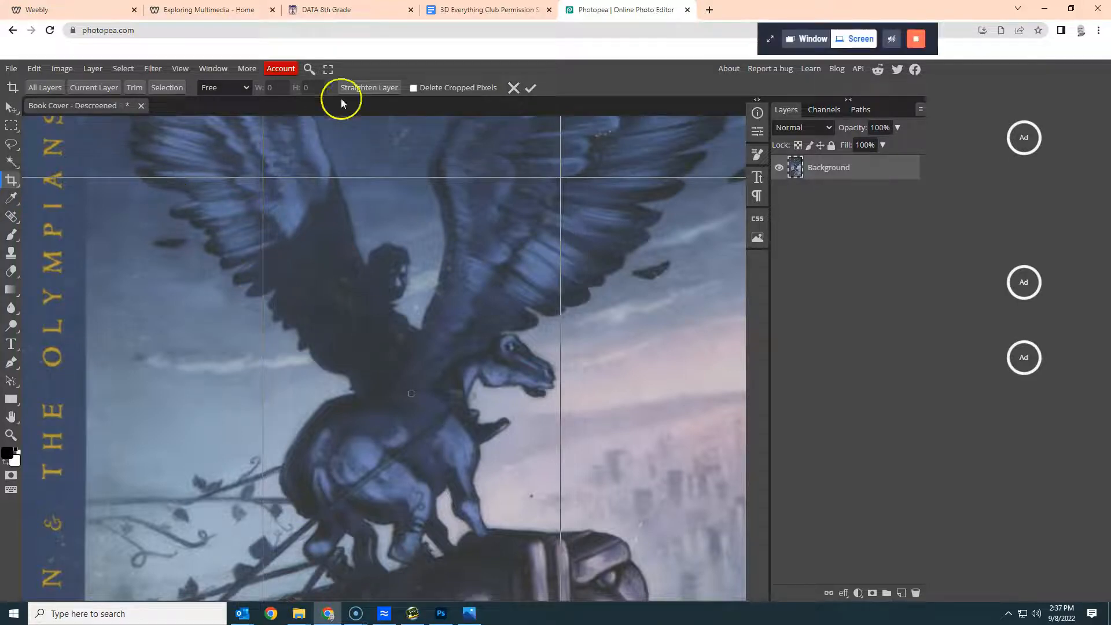
left_click(513, 87)
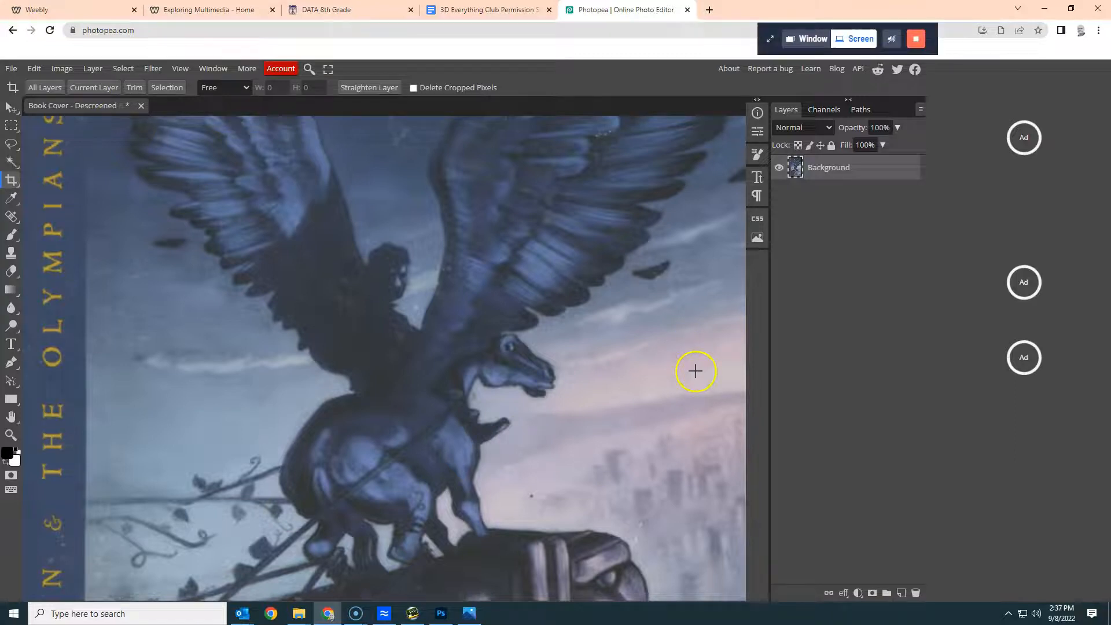
left_click(91, 72)
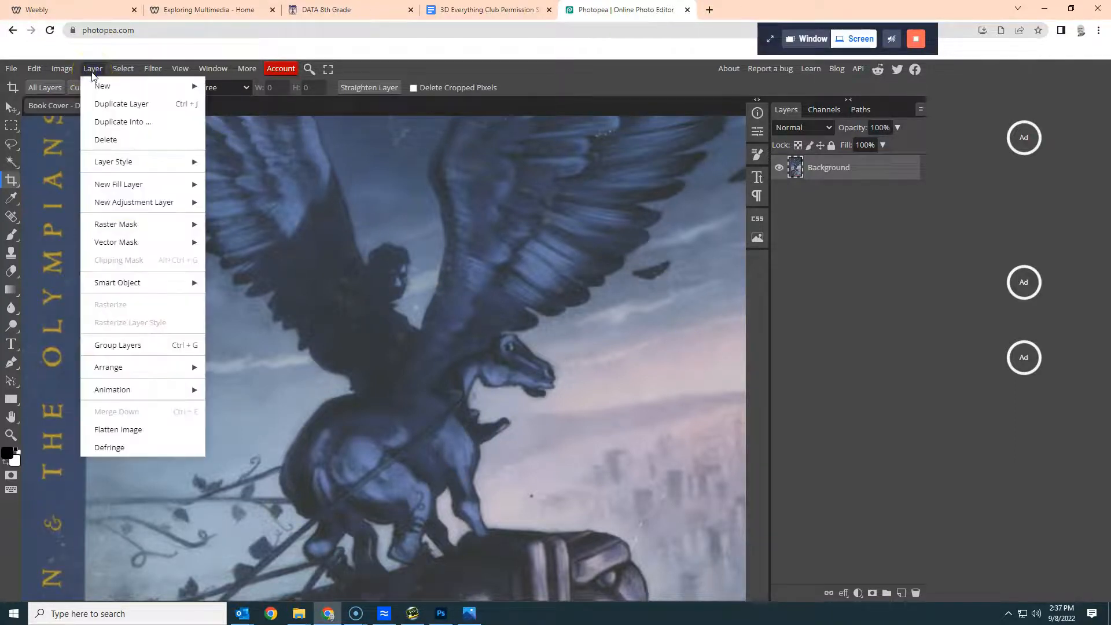
mouse_move(147, 204)
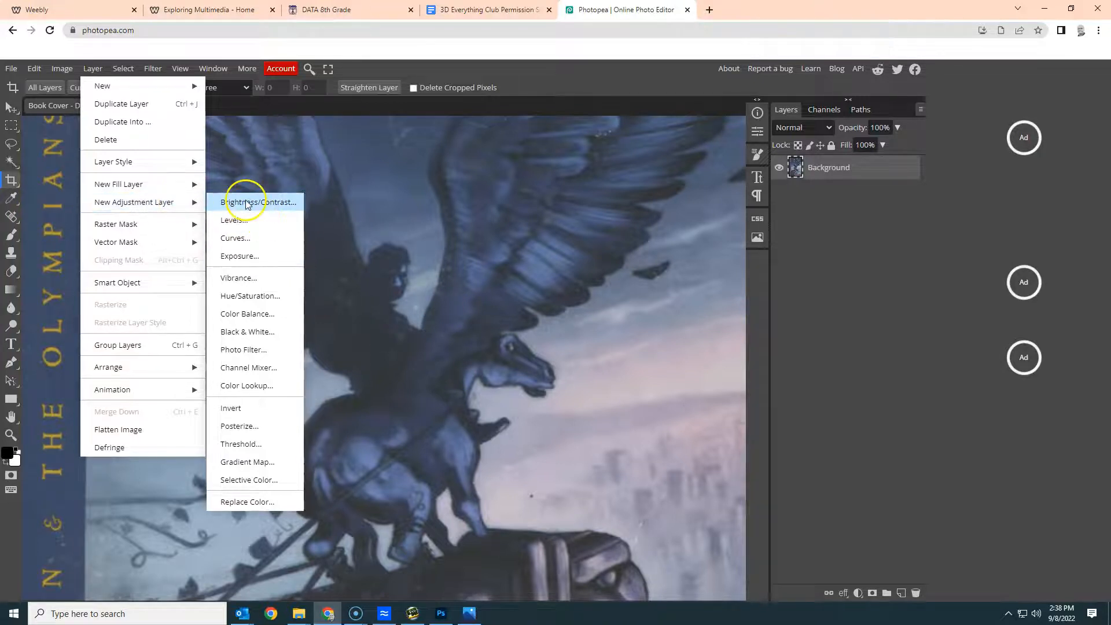
left_click(247, 219)
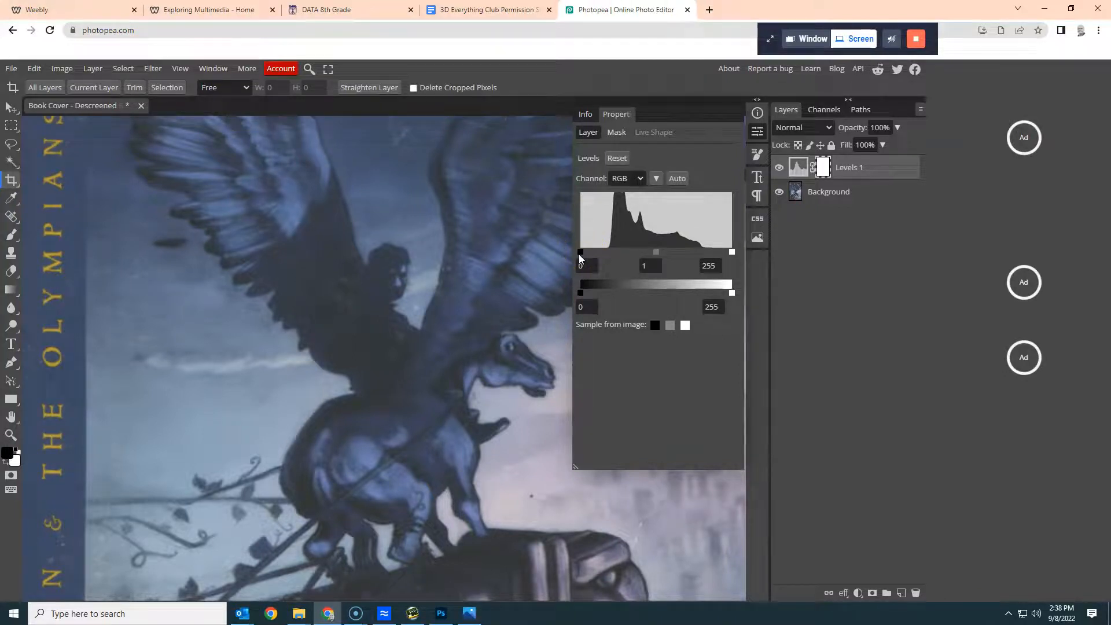
left_click_drag(585, 256, 607, 256)
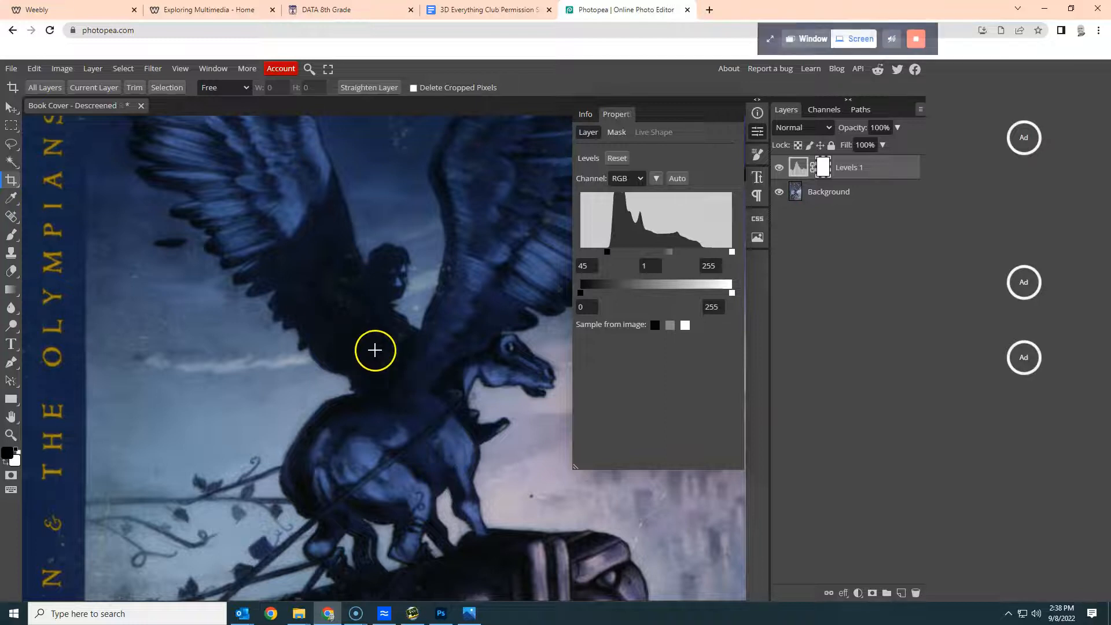
mouse_move(608, 257)
left_mouse_down()
mouse_move(582, 258)
mouse_move(607, 259)
left_mouse_up()
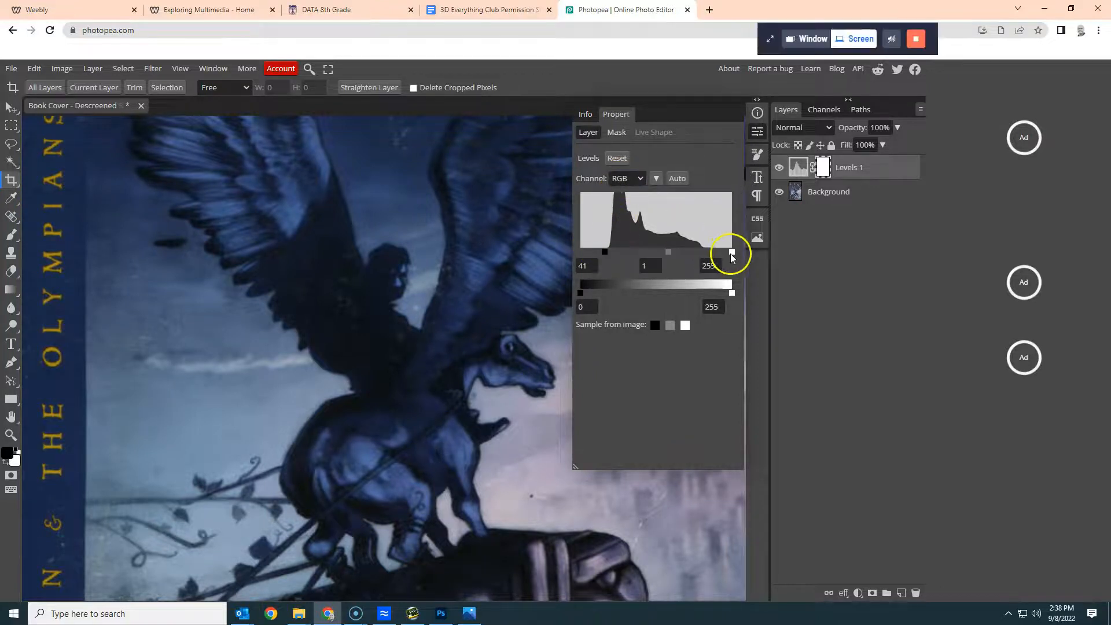
left_click_drag(733, 252, 709, 255)
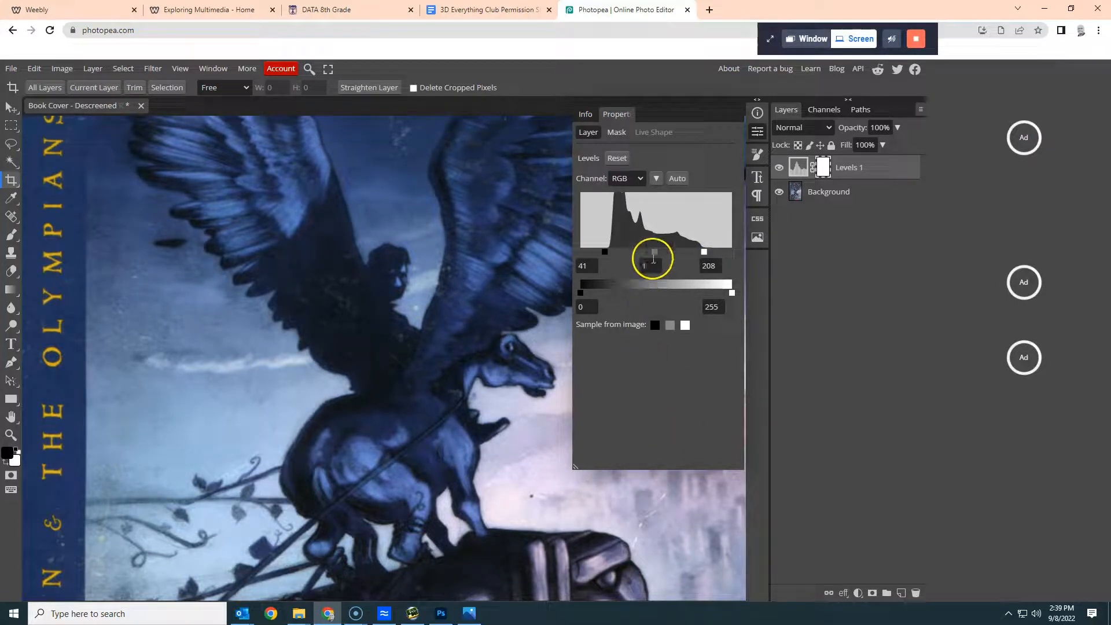
mouse_move(654, 258)
left_mouse_down()
mouse_move(643, 255)
mouse_move(681, 255)
mouse_move(652, 257)
left_mouse_up()
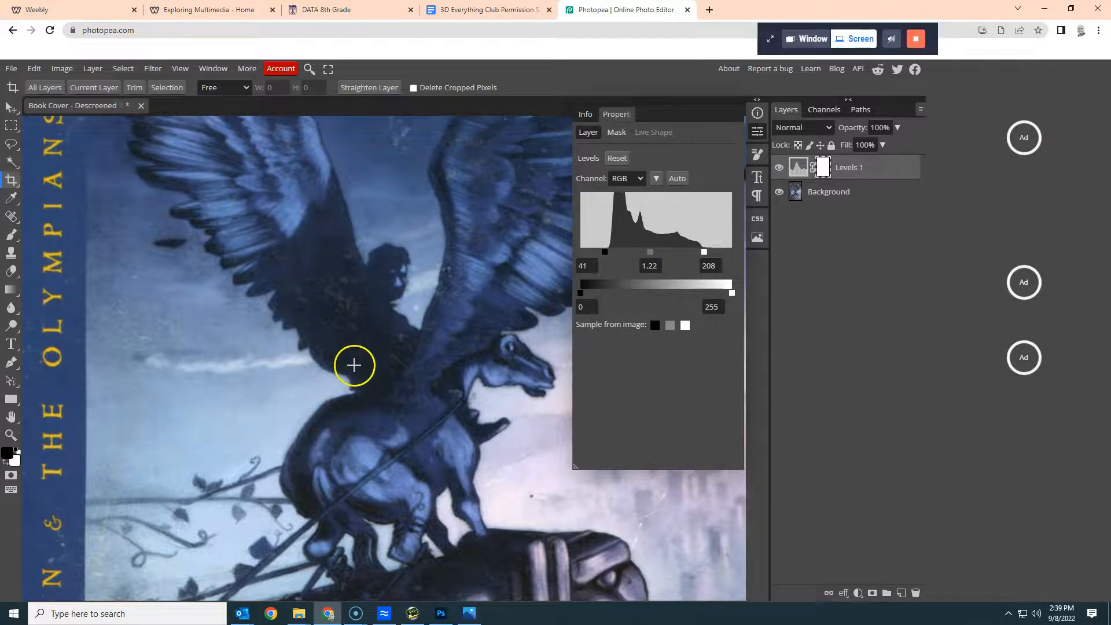
Step: Compare the whole cover with and without the Levels adjustment by hiding and showing its layer
key("ctrl+minus")
key("ctrl+minus")
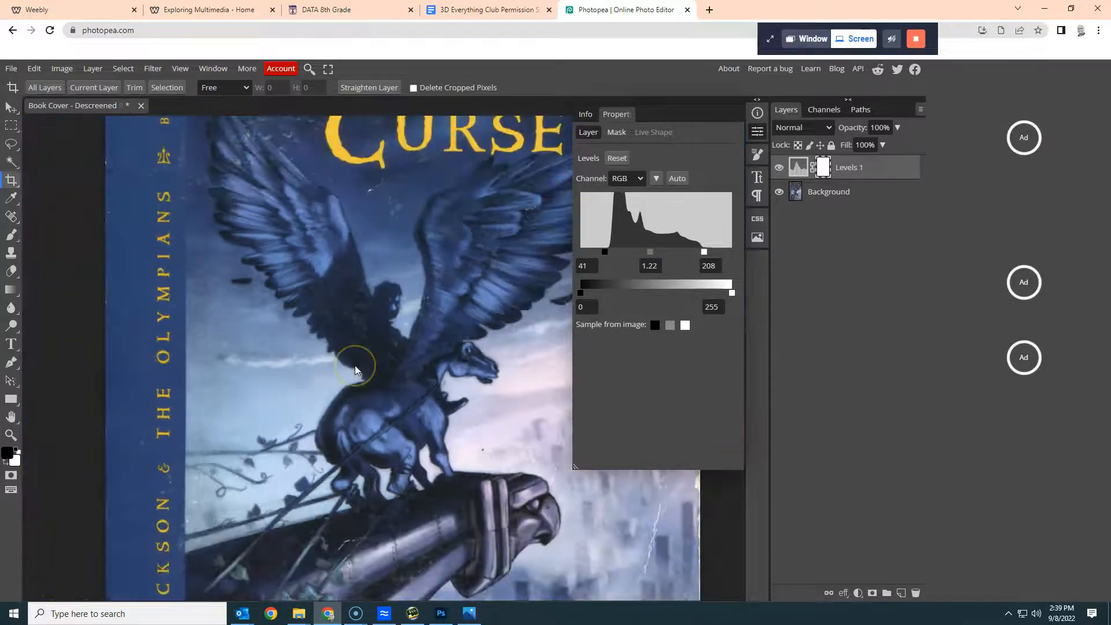
left_click_drag(389, 367, 316, 414)
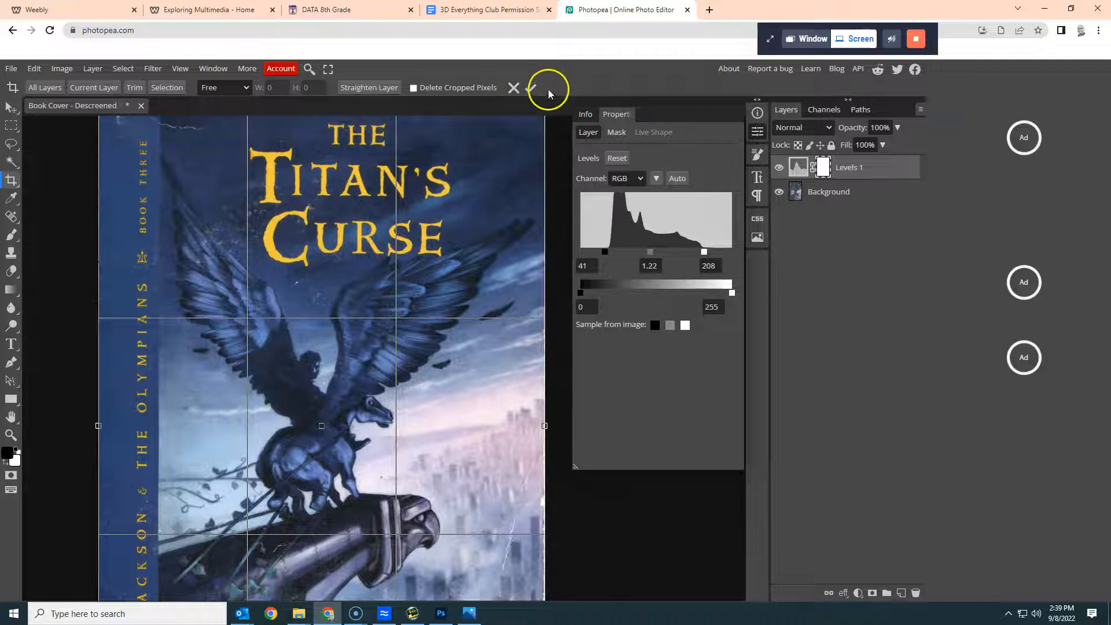
left_click(531, 87)
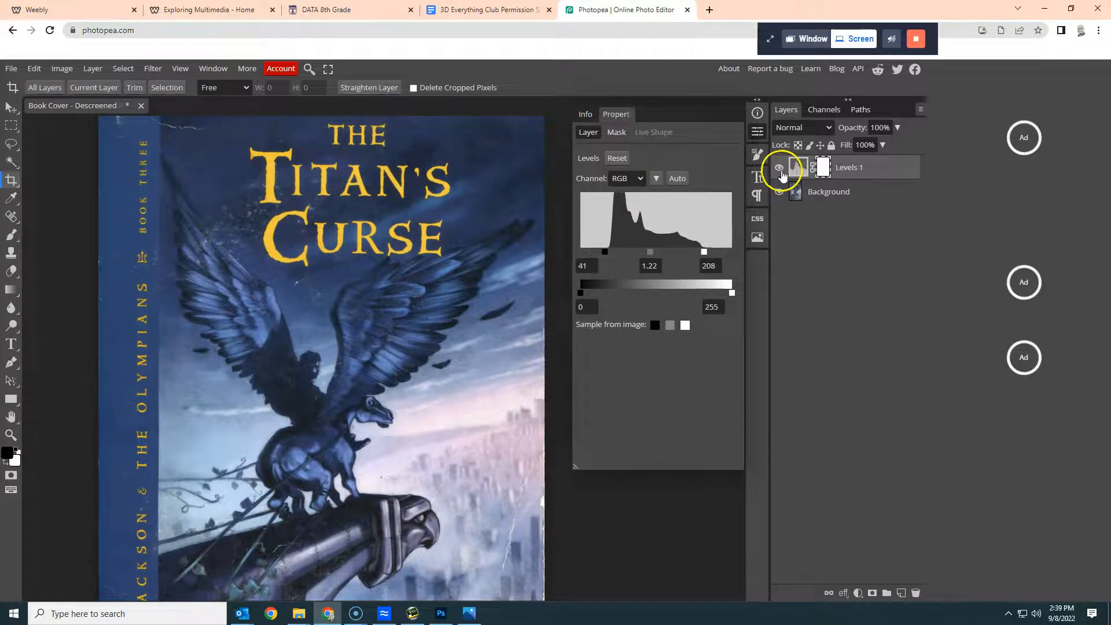
left_click(780, 169)
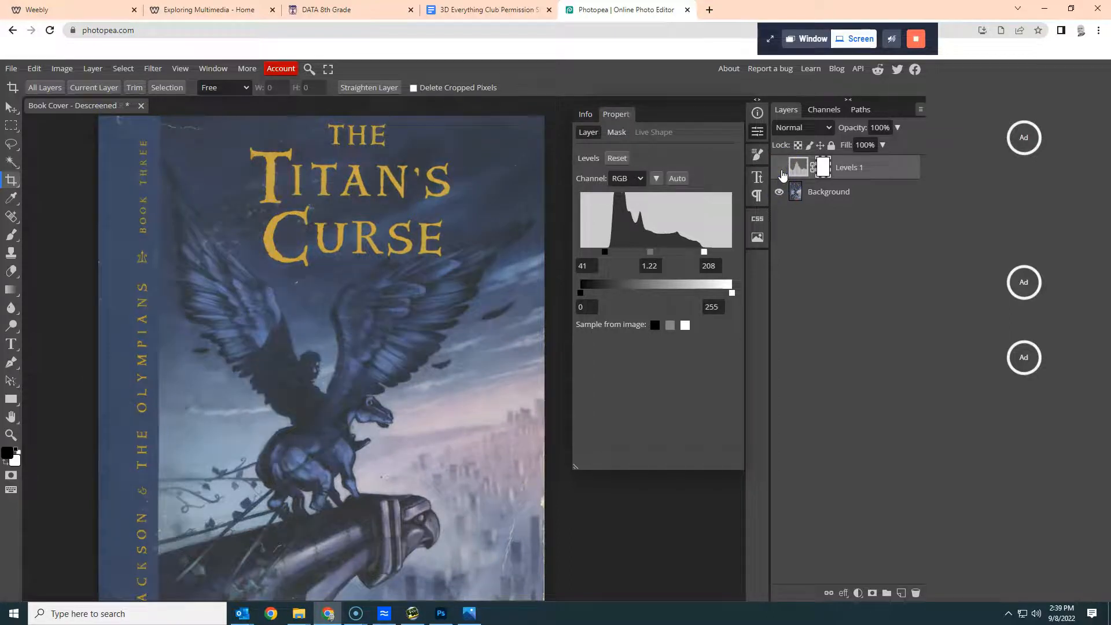
left_click(781, 169)
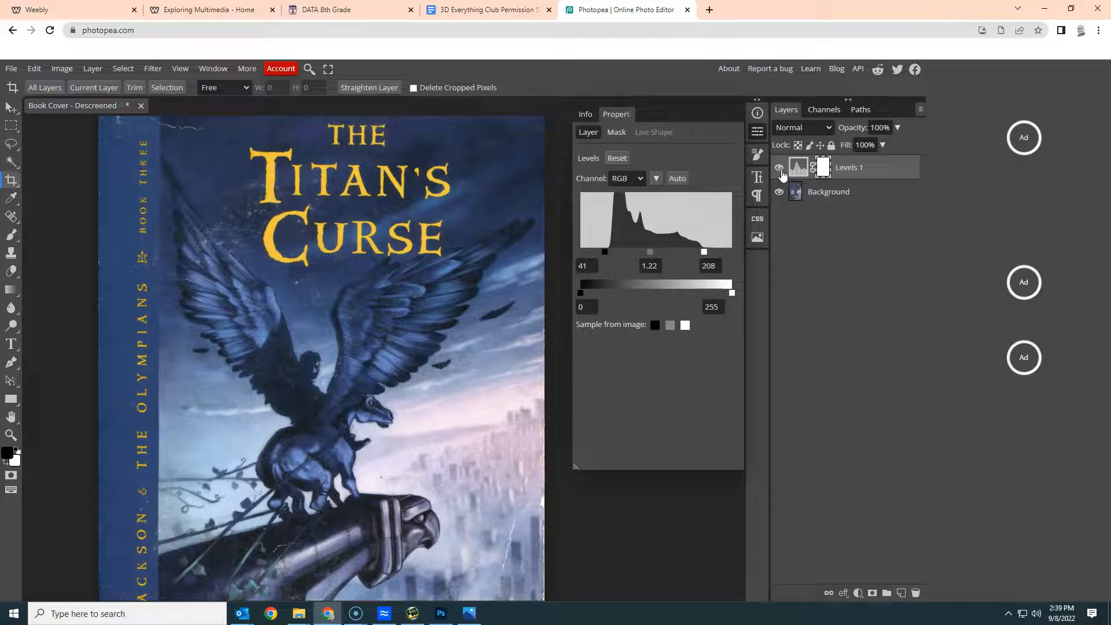
left_click(781, 172)
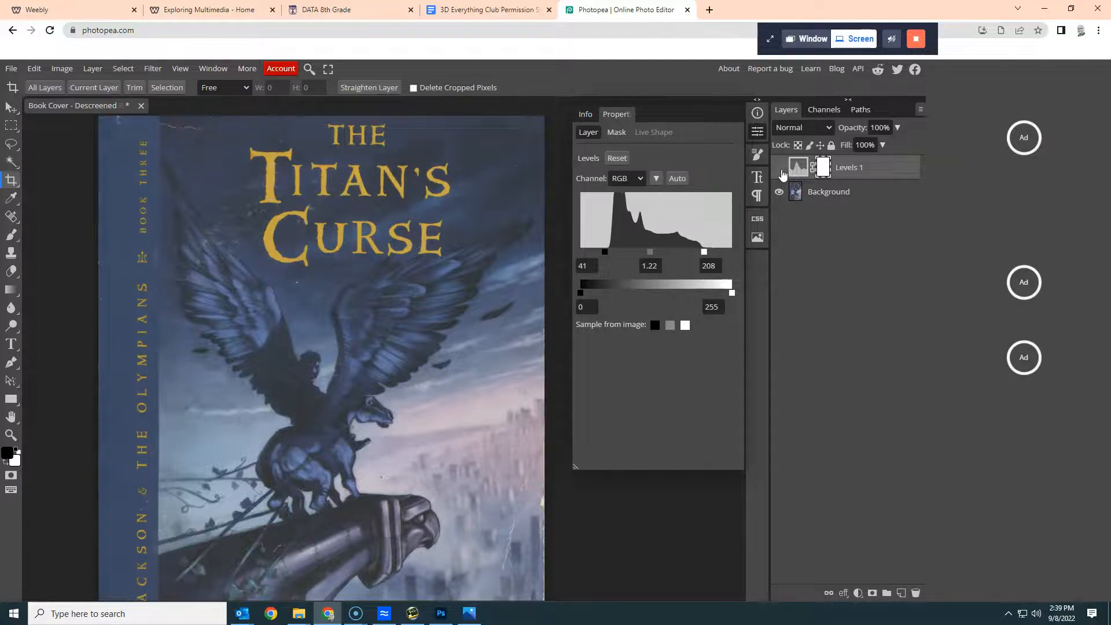
left_click(781, 169)
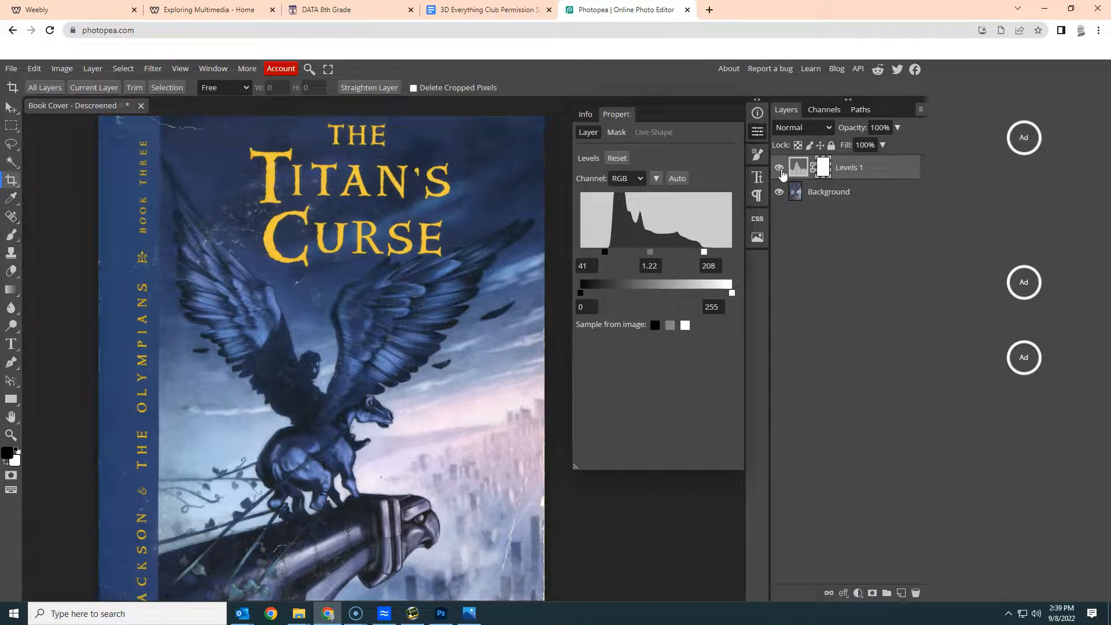
Step: Add a Vibrance adjustment layer with vibrance set to 70, and check the cover with the layer hidden and shown
left_click(94, 71)
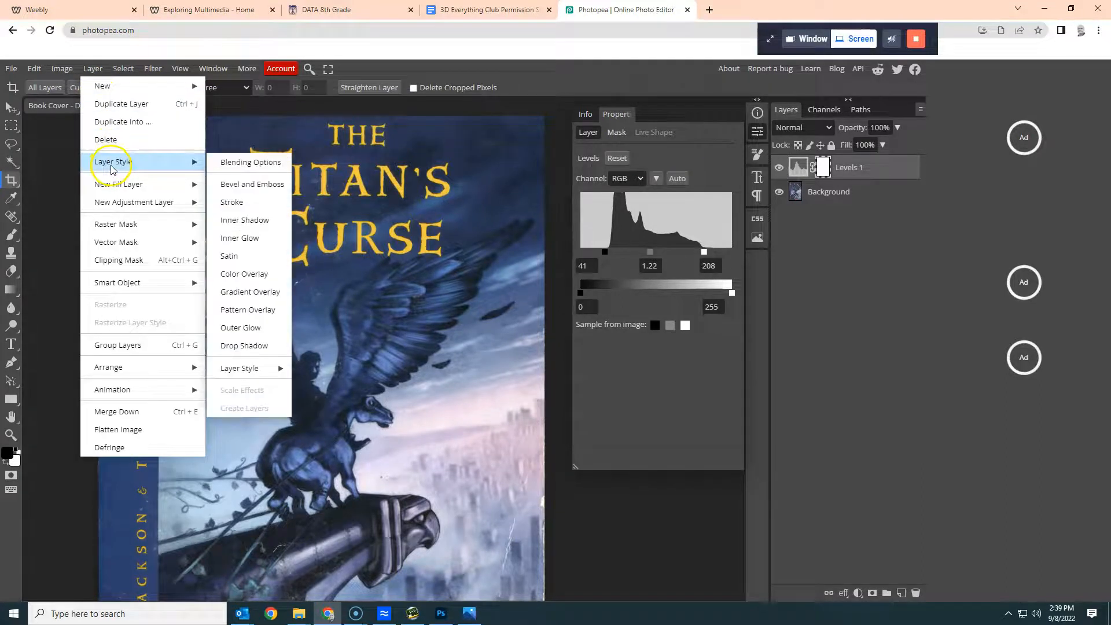
mouse_move(186, 203)
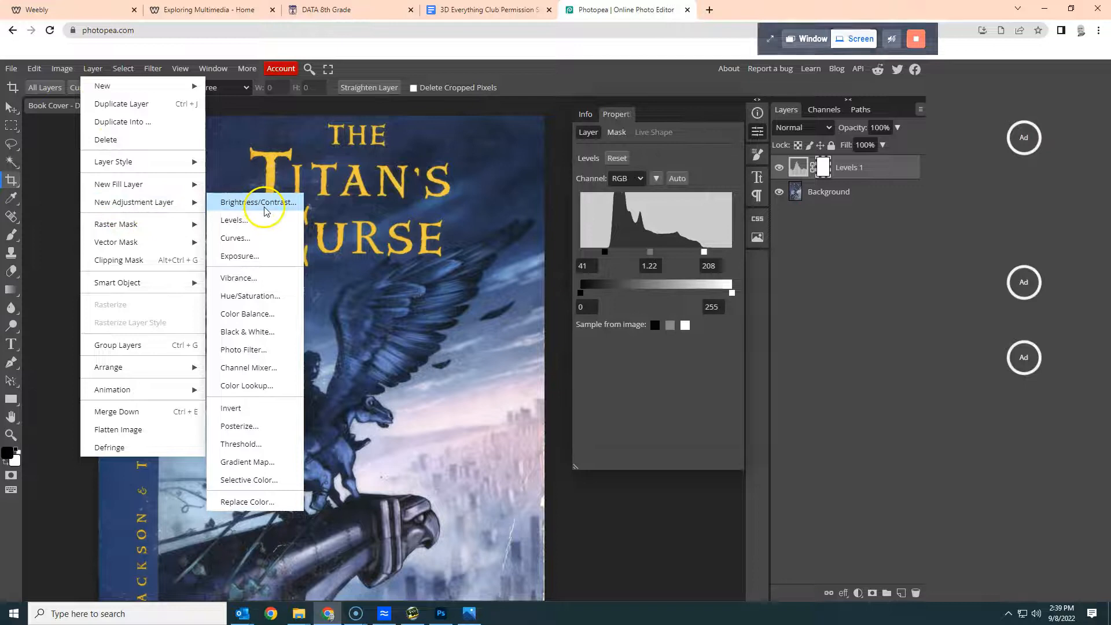
left_click(255, 278)
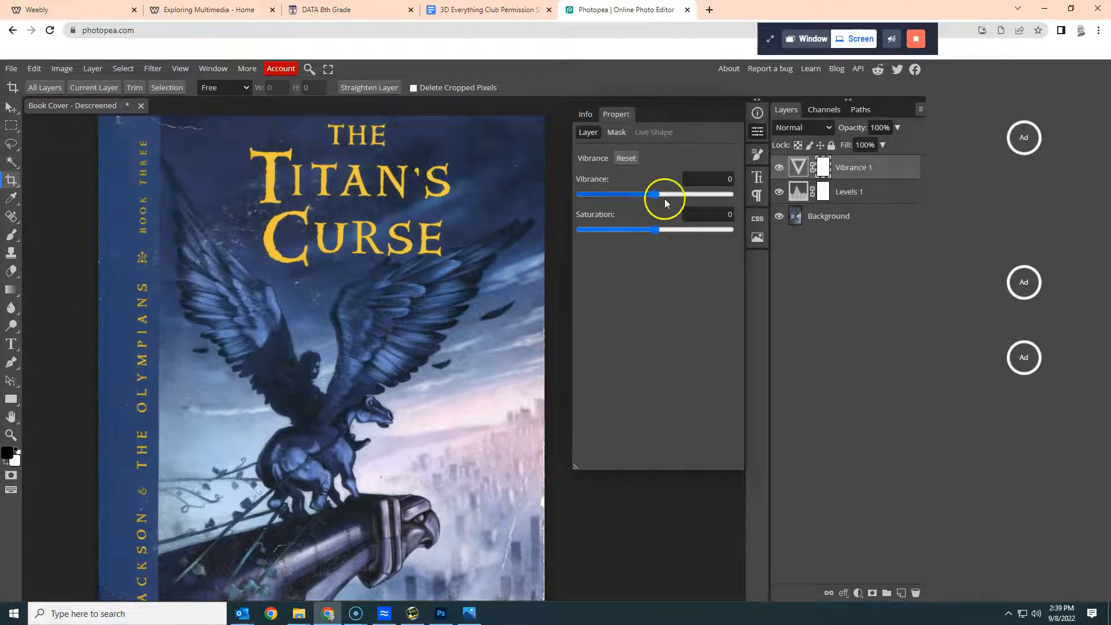
left_click_drag(656, 194, 708, 200)
left_click(781, 168)
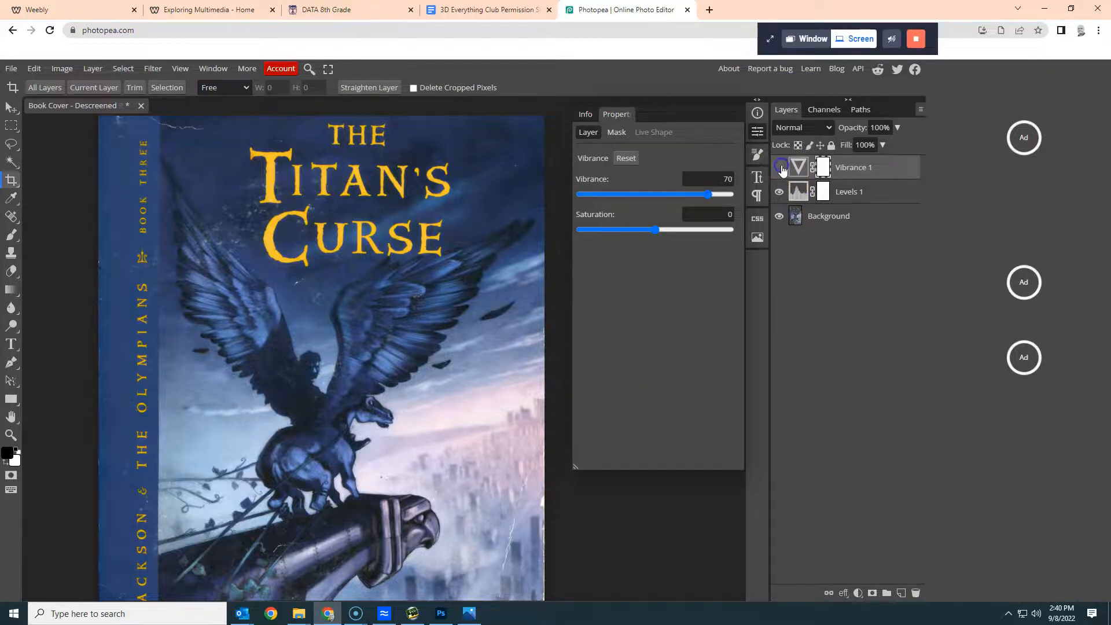
left_click(781, 168)
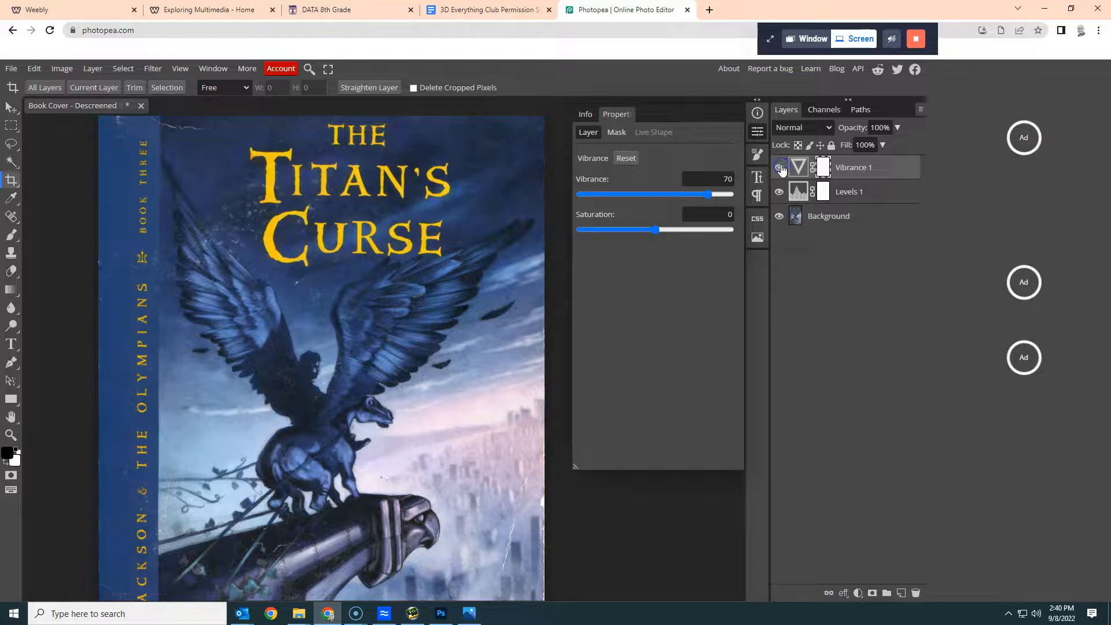
Step: Try the Vibrance layer's saturation at the extremes of -100 and 100, and set it to 24
left_click(657, 230)
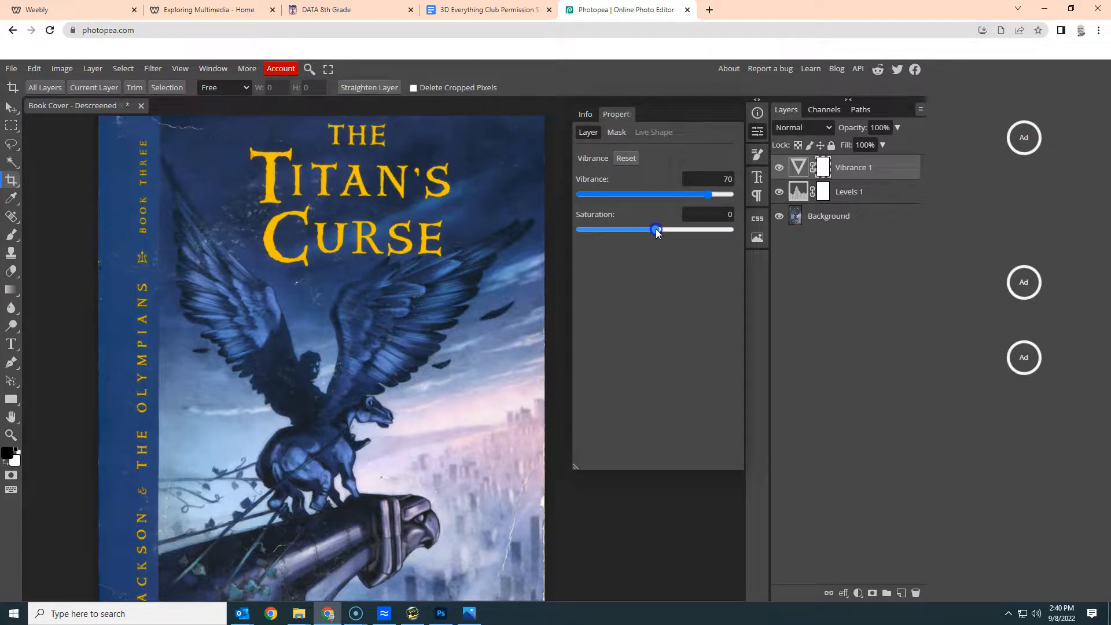
left_click_drag(656, 231, 544, 236)
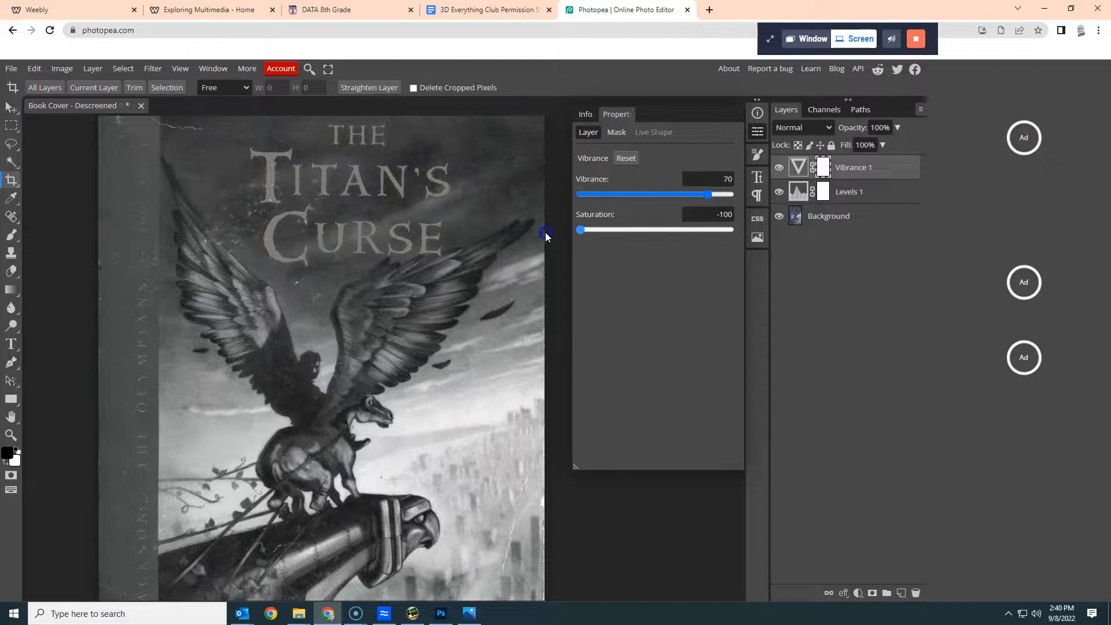
left_click_drag(580, 229, 686, 230)
left_click_drag(763, 250, 814, 257)
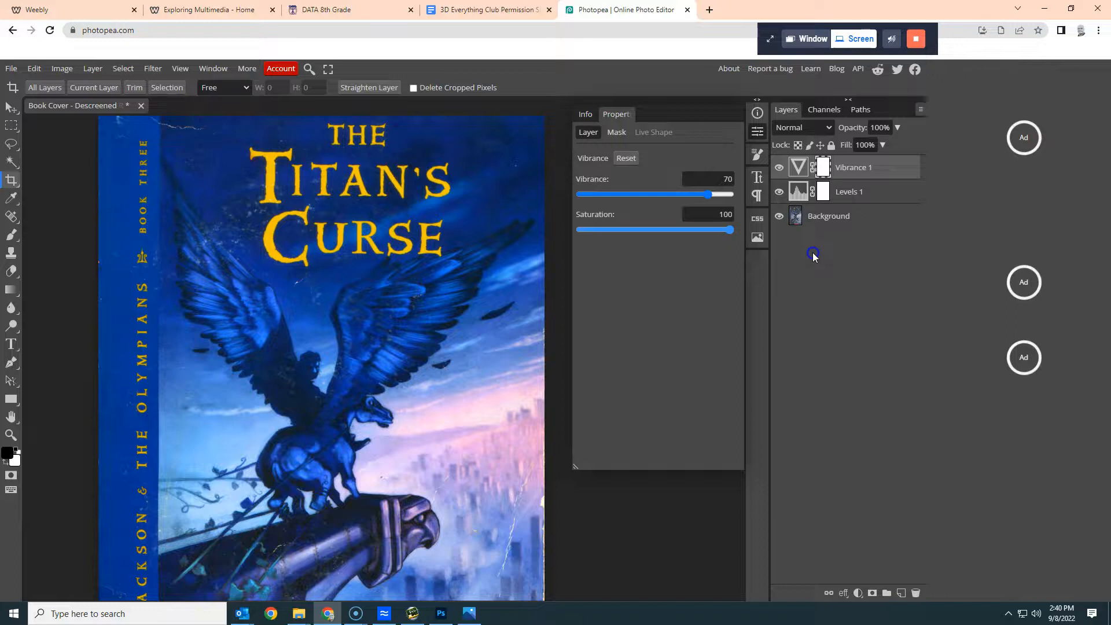
left_click_drag(813, 257, 673, 244)
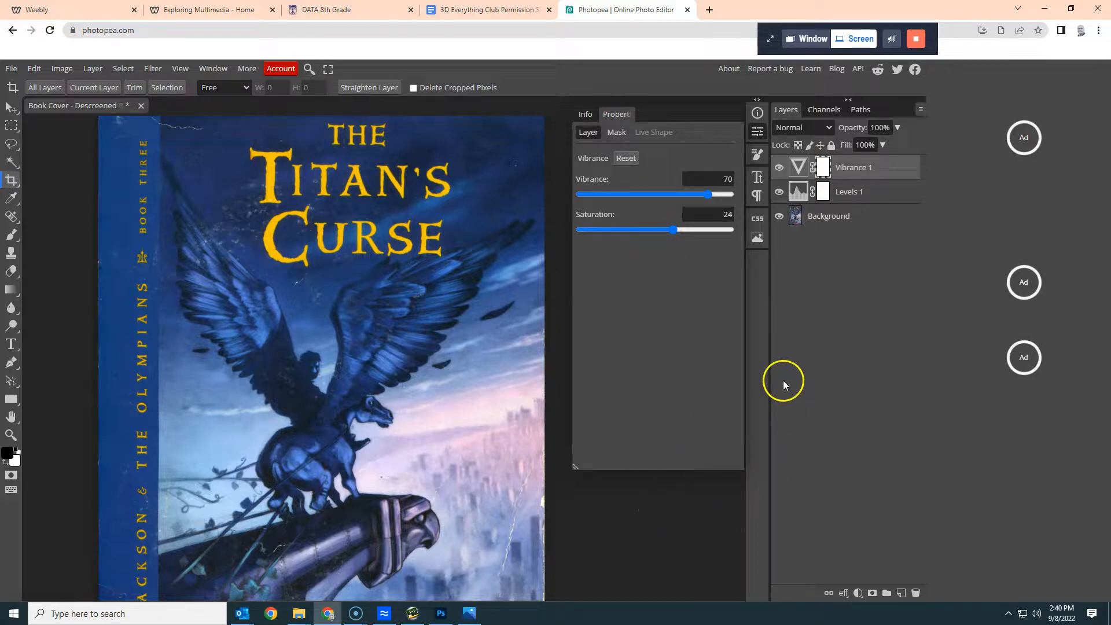
Step: Compare the cover with both adjustment layers hidden and shown, and set the Vibrance layer's saturation to 8
left_click(779, 169)
left_click(780, 192)
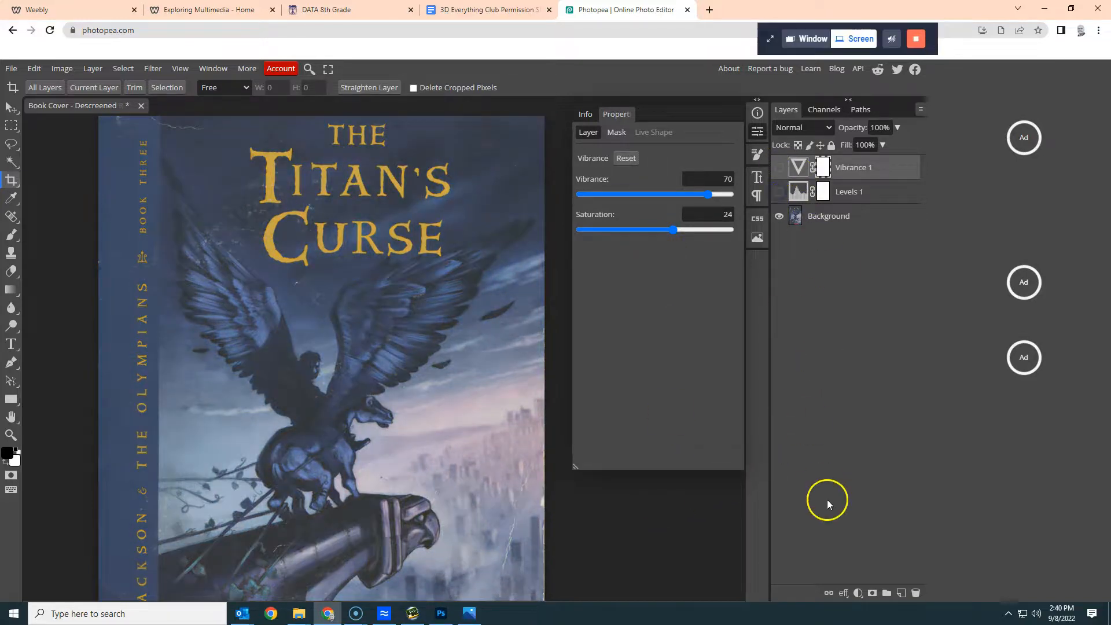
left_click(779, 168)
left_click(779, 192)
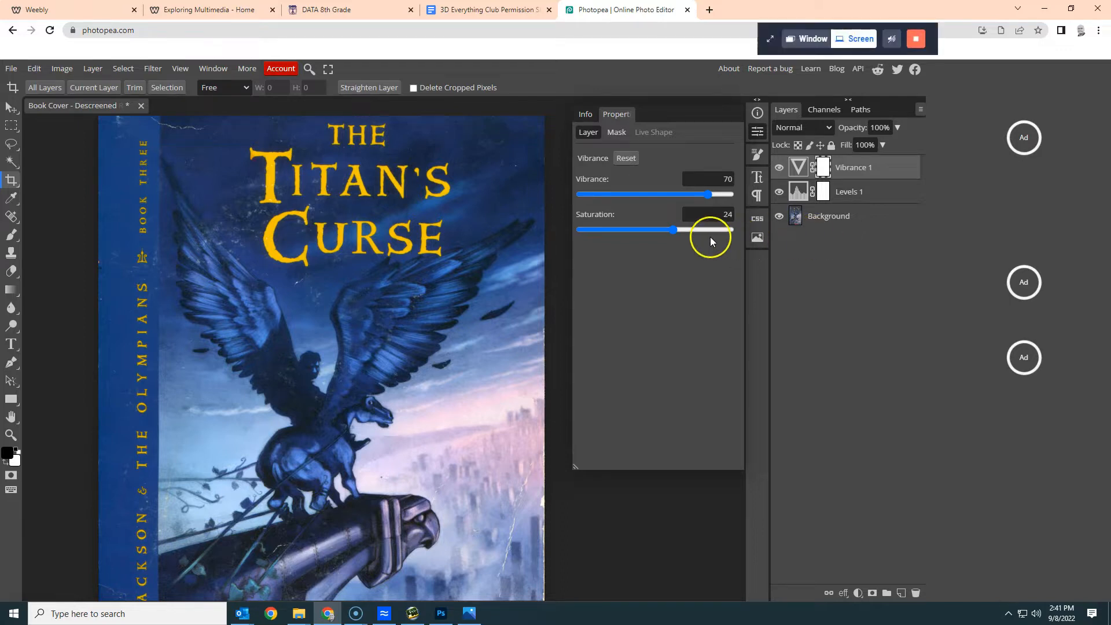
left_click_drag(672, 231, 662, 231)
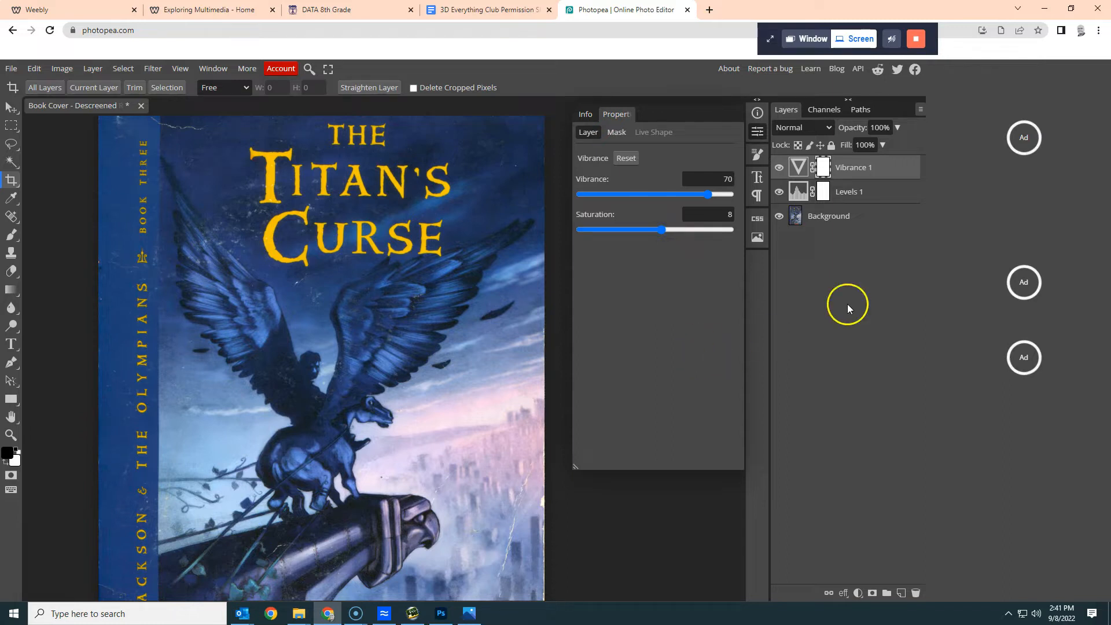